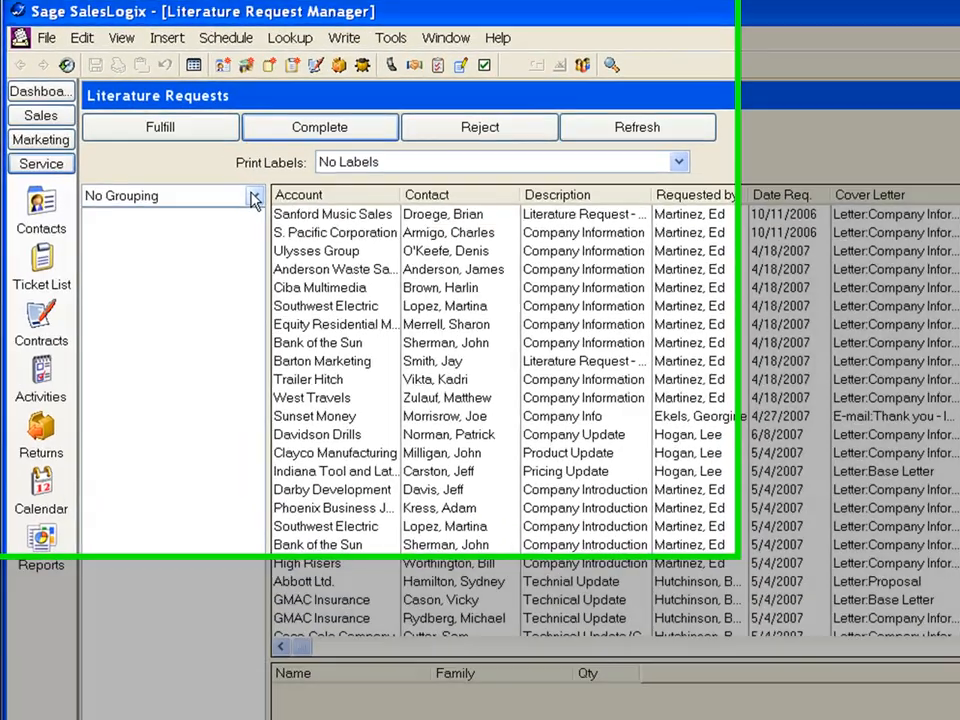
Group the literature requests by requester and view the requests of each listed requester in turn.
click(218, 172)
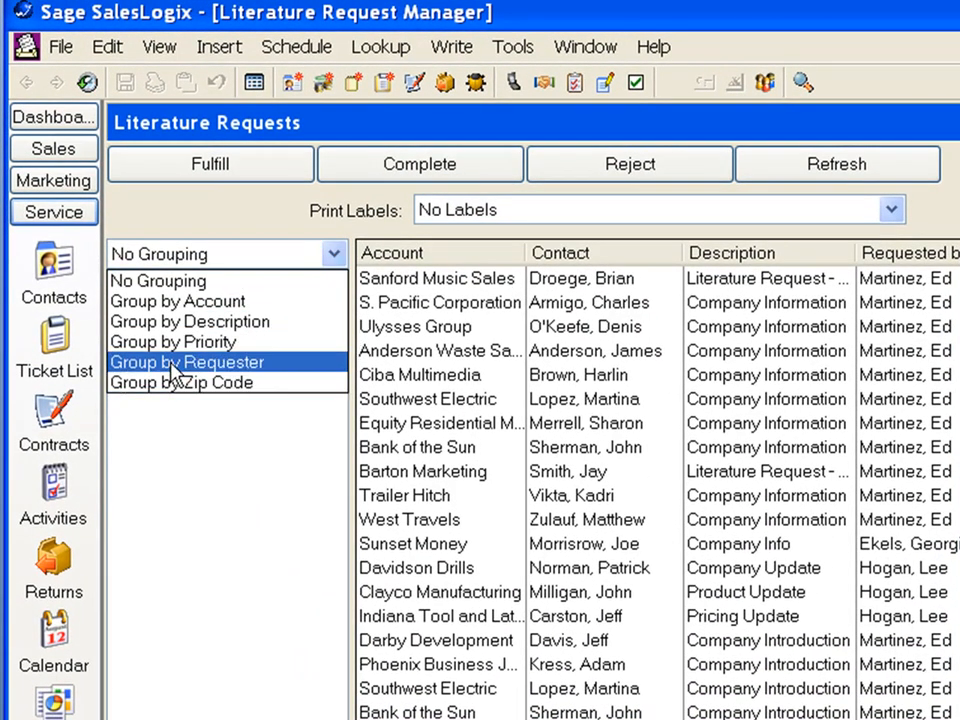
click(204, 360)
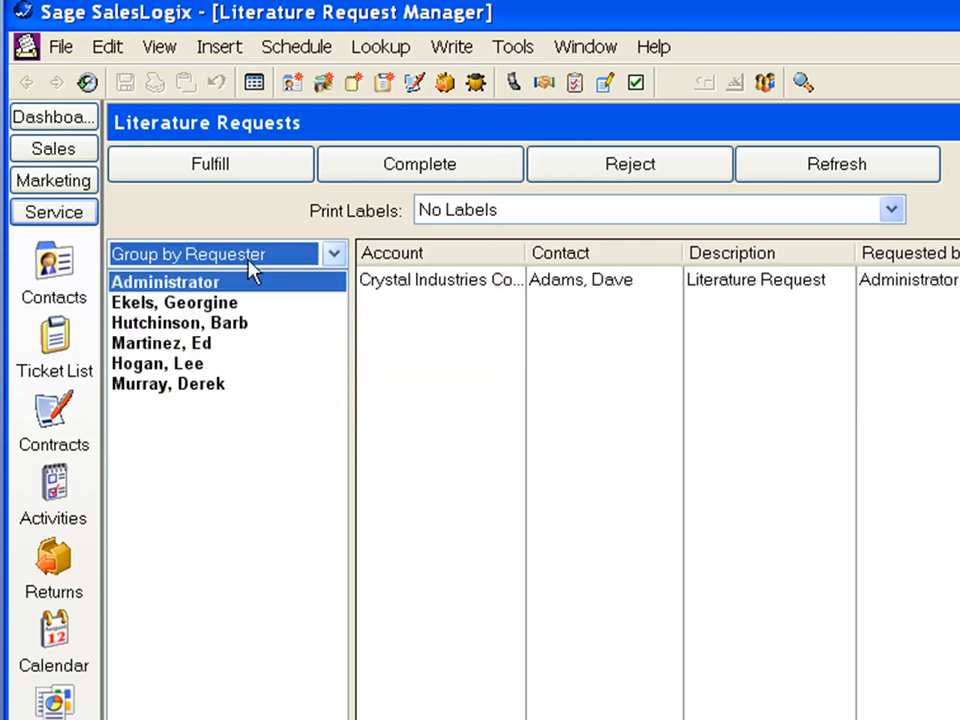
click(190, 304)
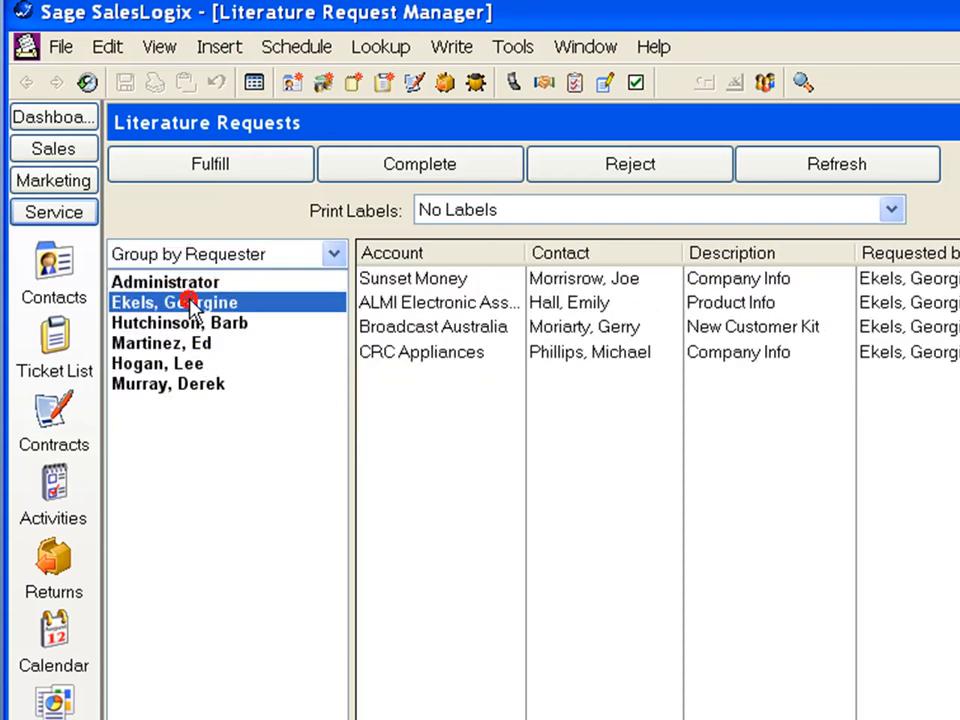
click(175, 324)
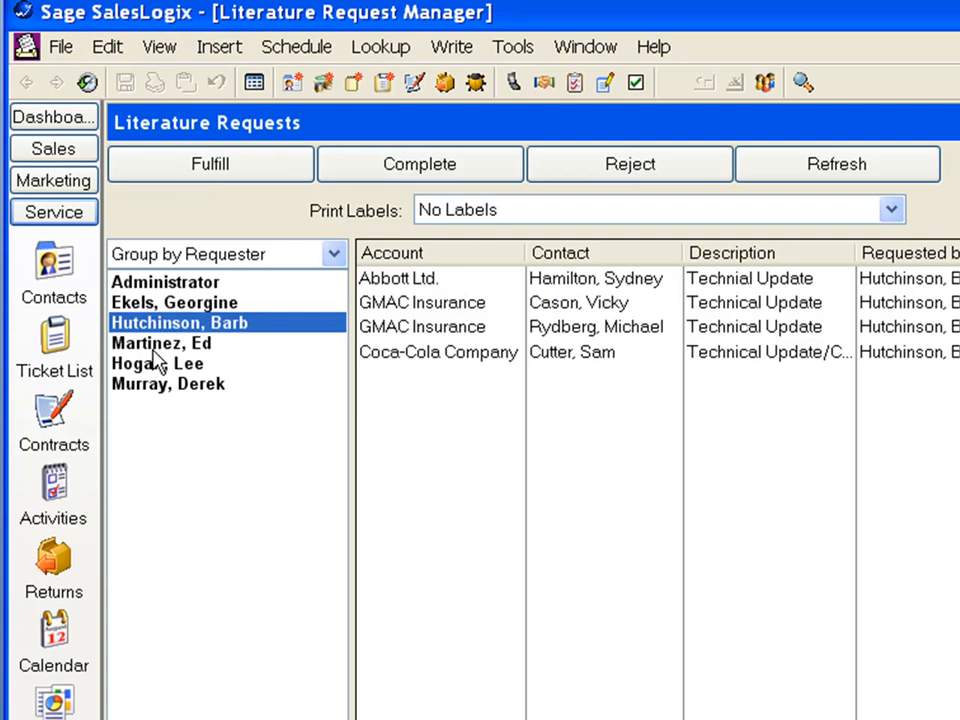
click(152, 344)
click(160, 366)
click(157, 388)
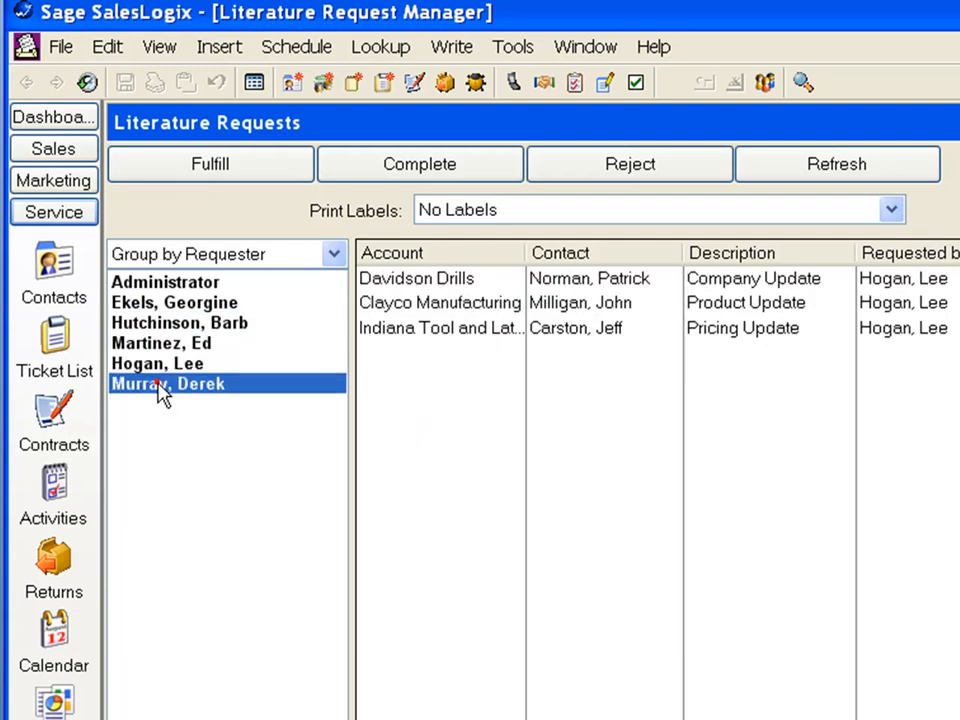
Group the literature requests by zip code and view the requests for 46217, 53204 and 63166-6924.
click(333, 254)
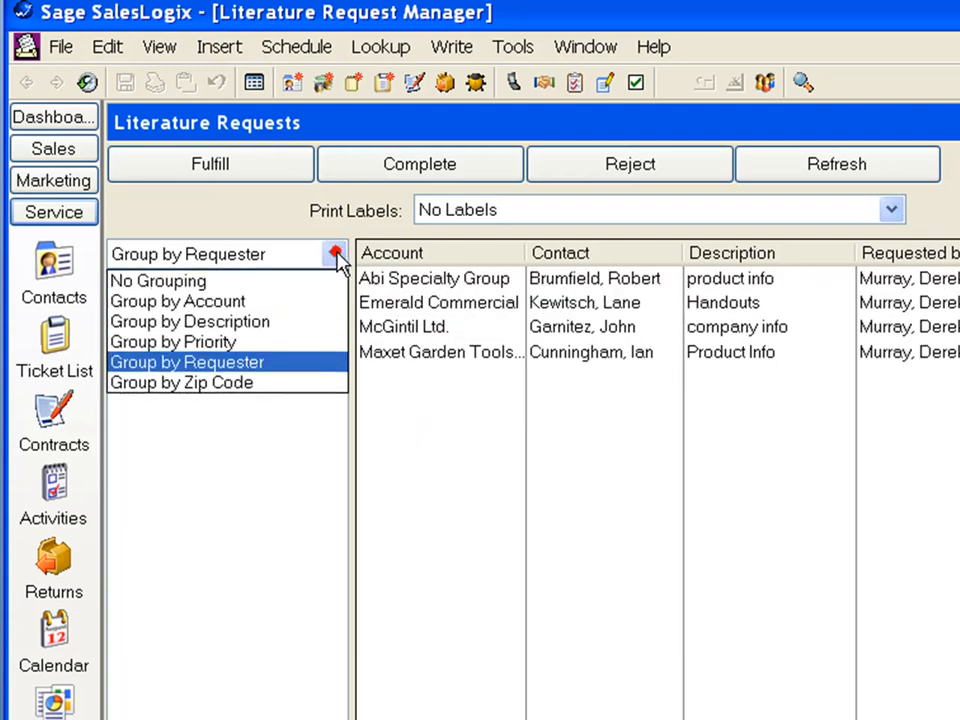
click(193, 388)
click(130, 383)
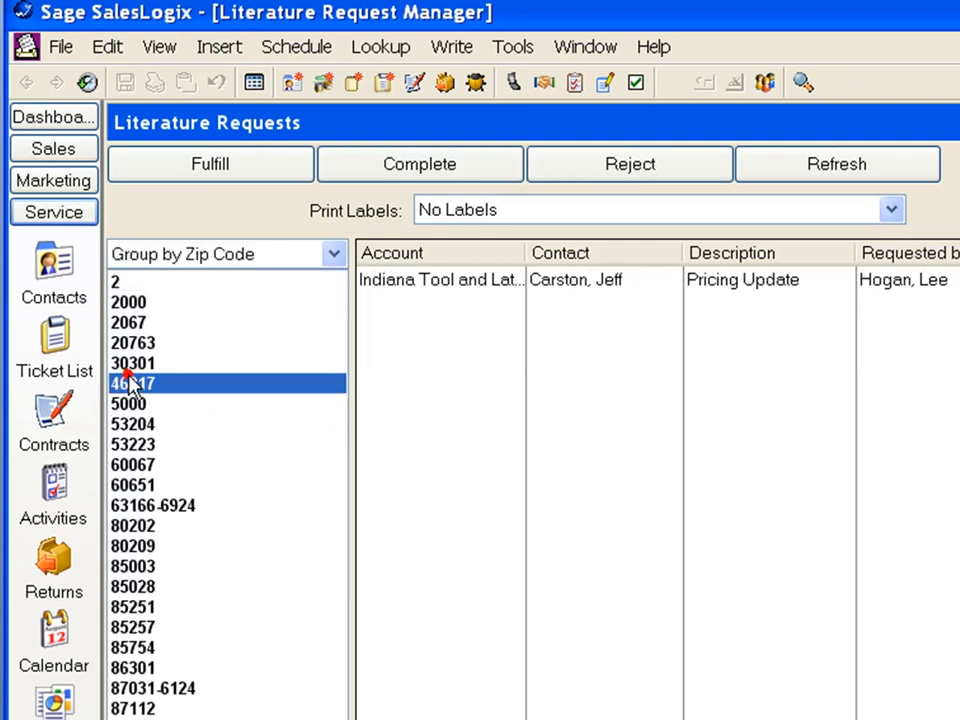
click(116, 427)
click(114, 503)
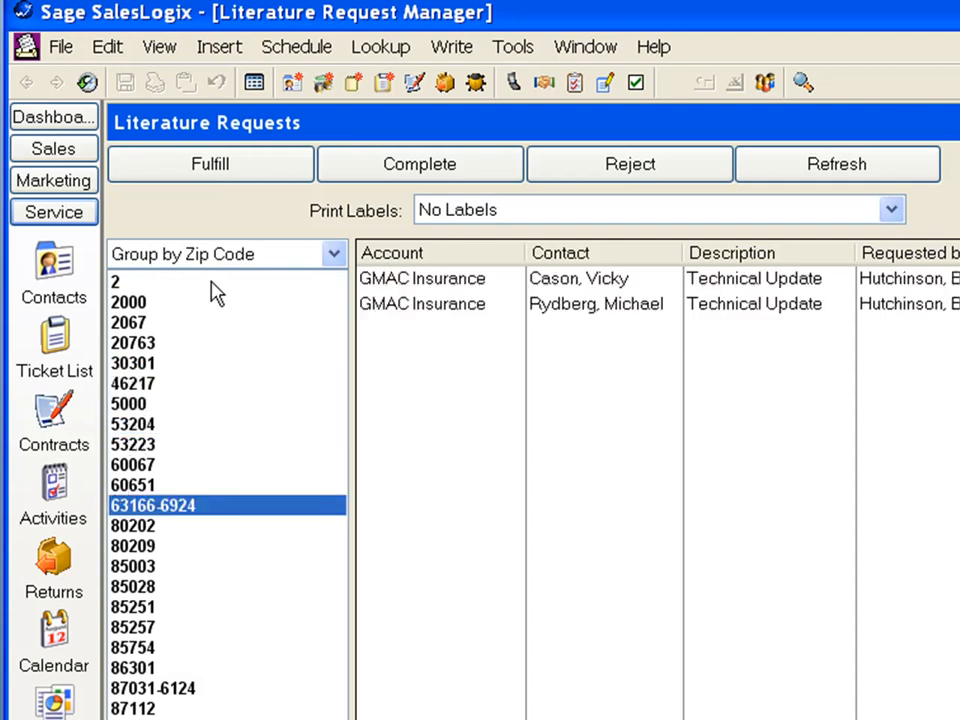
Remove the grouping and sort the literature requests by description, then by contact in descending order.
click(346, 255)
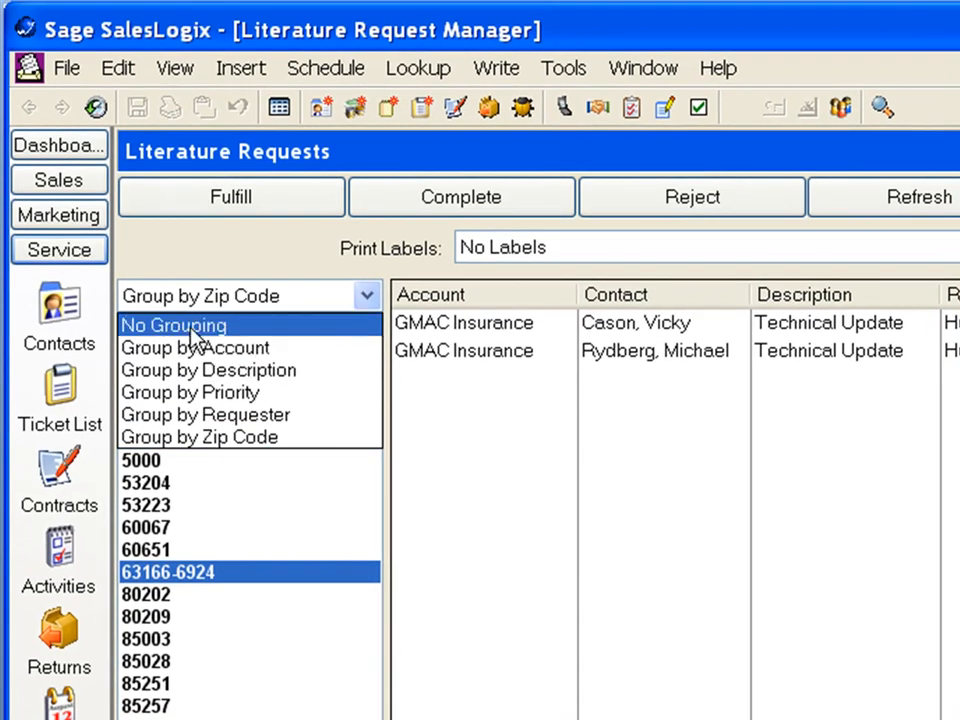
click(192, 328)
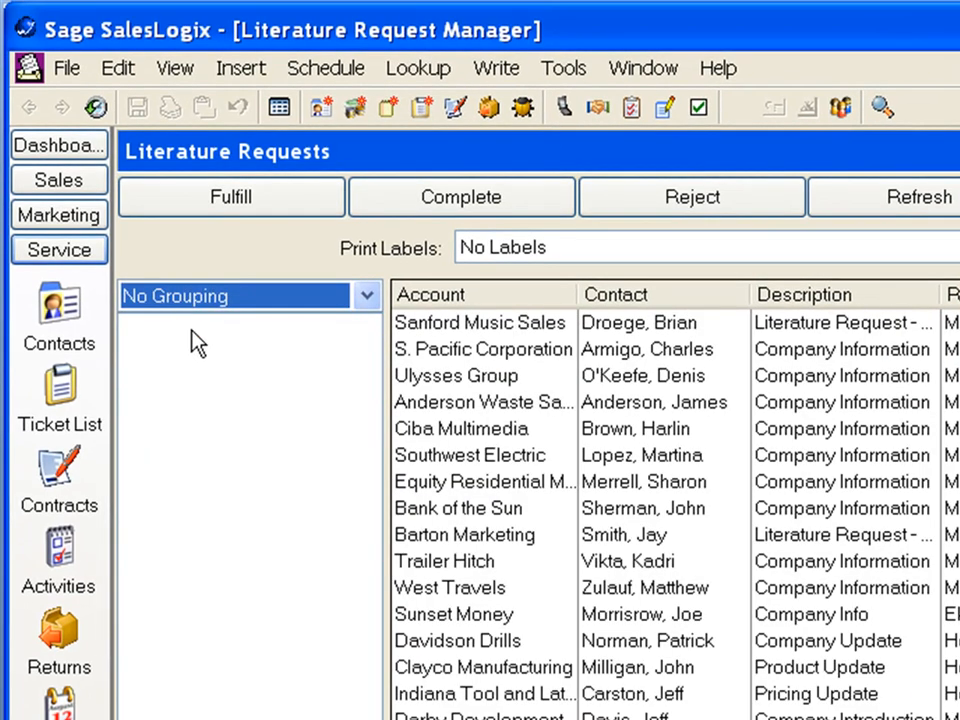
click(838, 295)
click(838, 295)
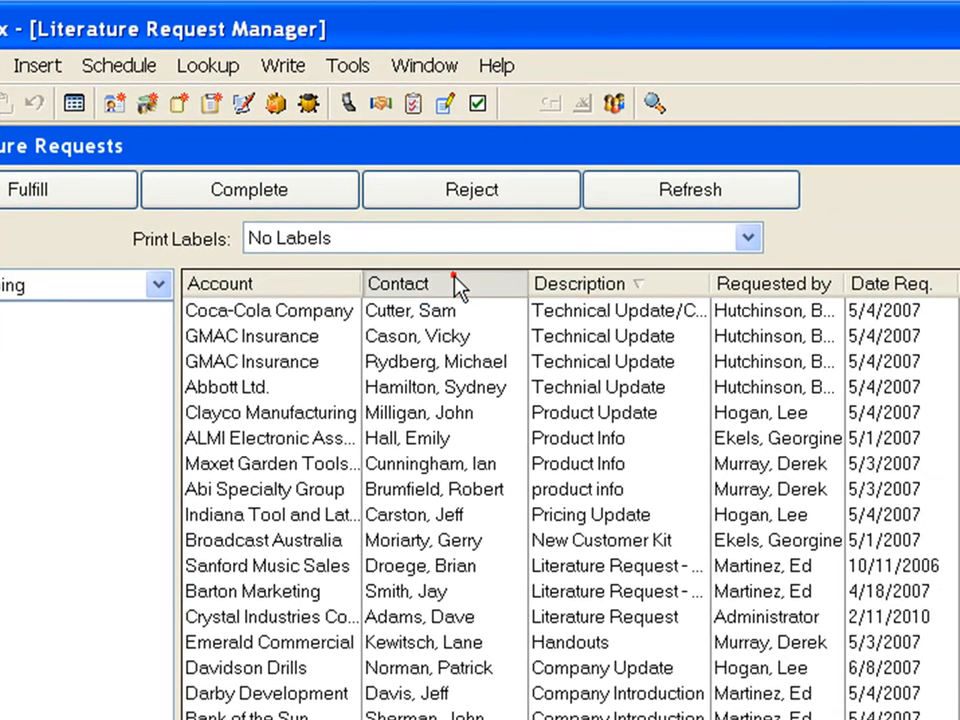
click(455, 287)
click(455, 287)
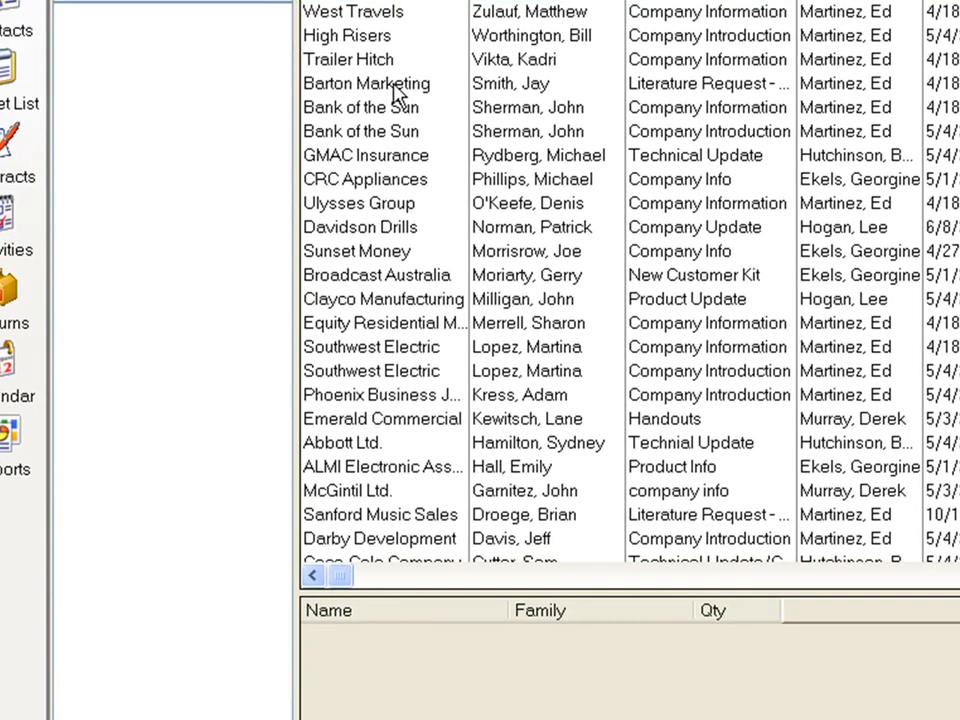
Check the Barton Marketing request's booklet item, keep label printing at No Labels, and mark the request as complete.
click(457, 242)
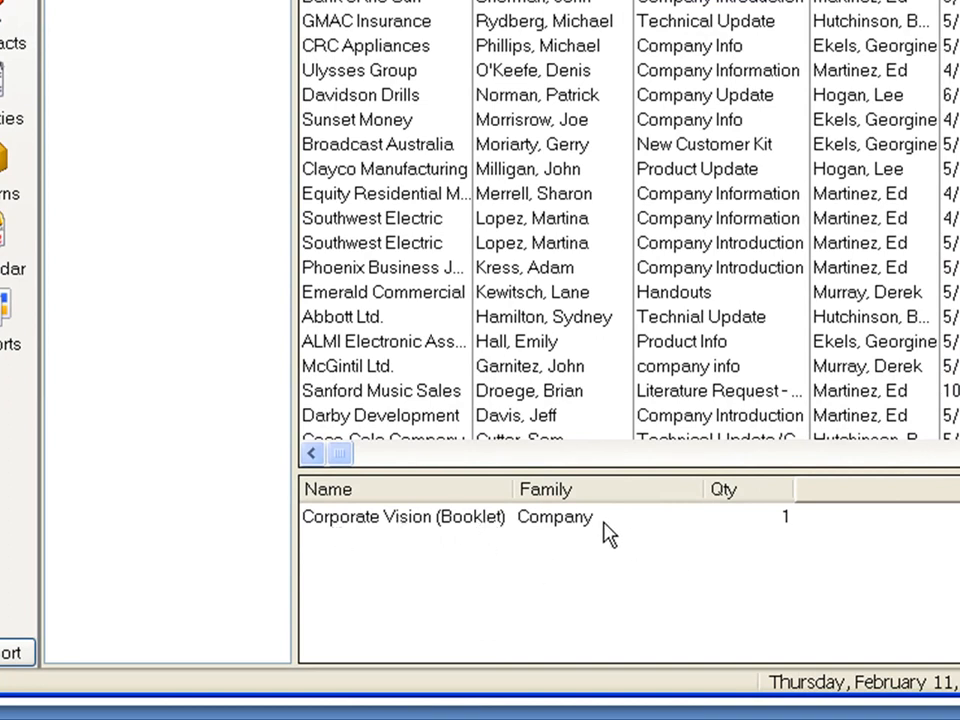
click(784, 517)
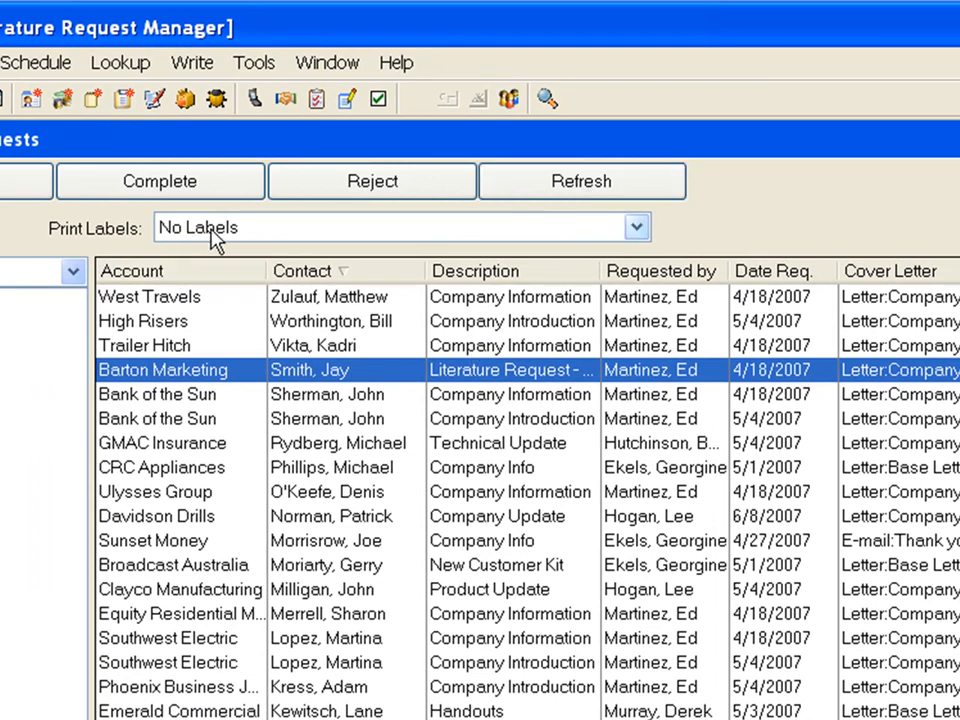
click(636, 227)
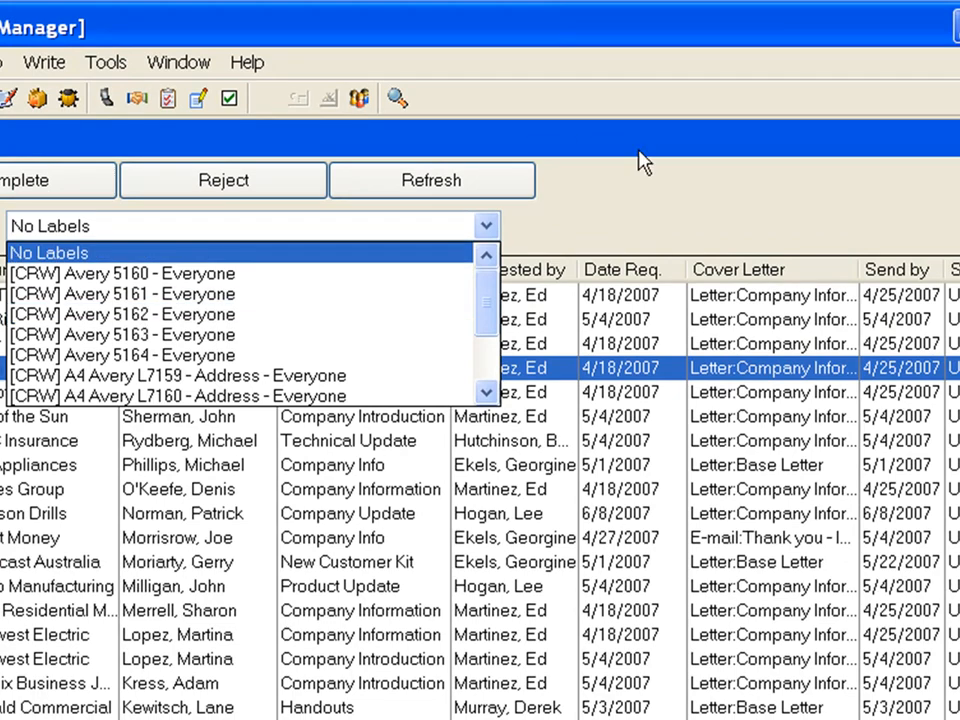
click(638, 160)
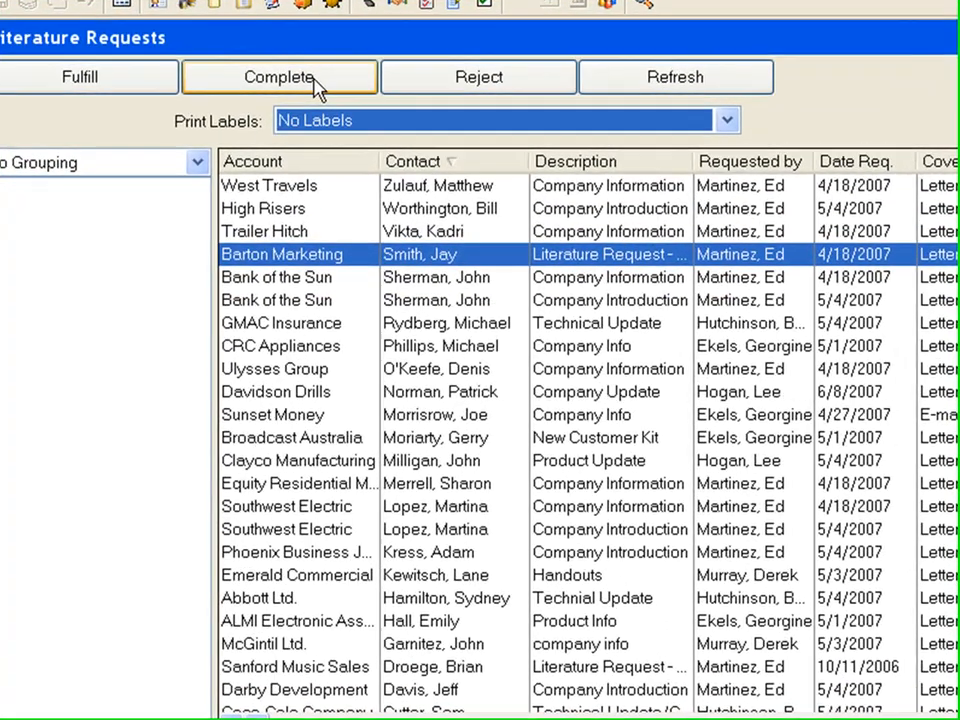
click(332, 82)
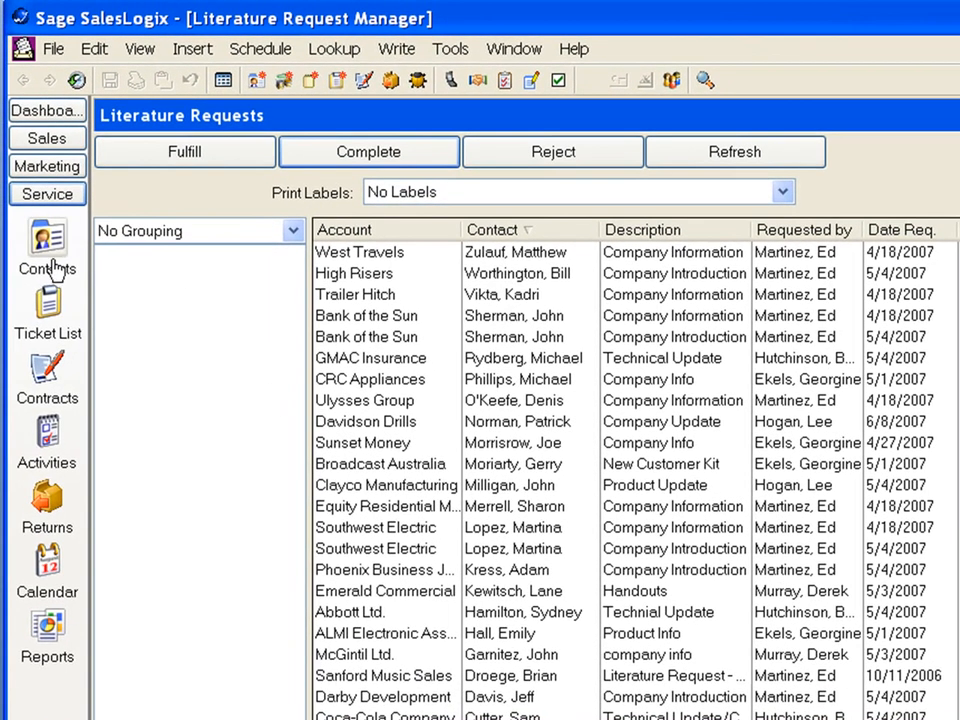
Look up the Barton Marketing contact by last name and show the contact's literature requests in the empty middle view area.
click(47, 242)
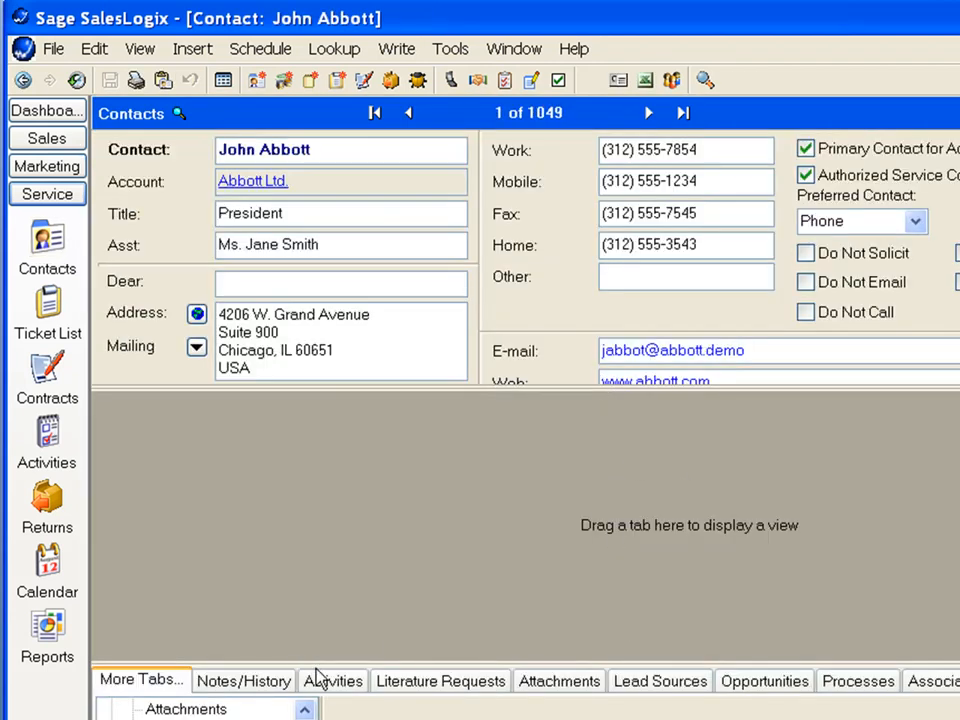
click(136, 150)
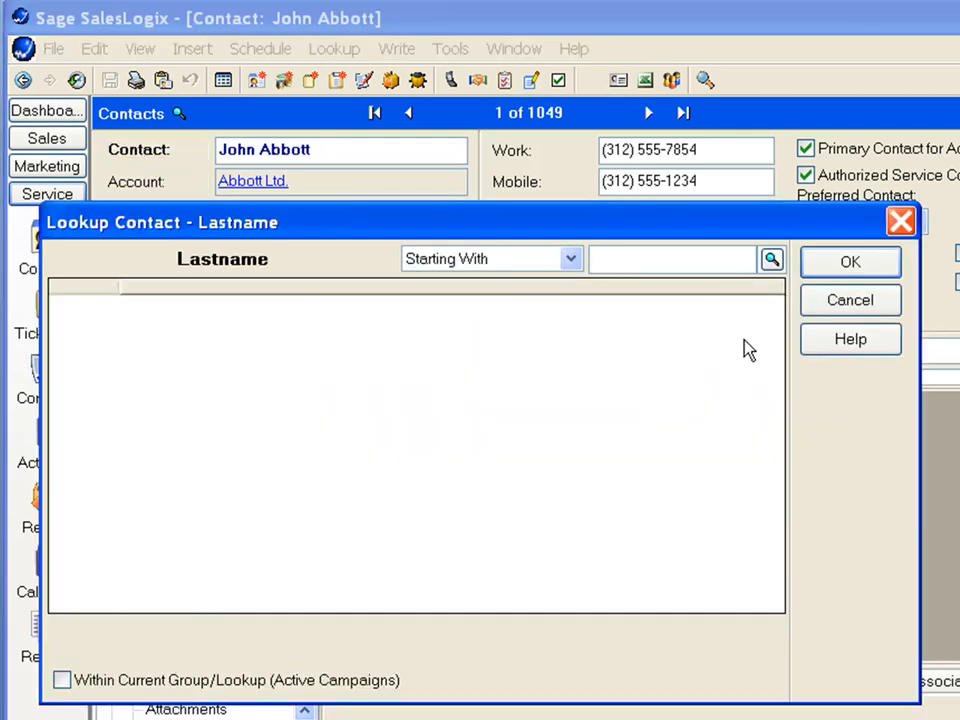
text(smith)
key(Return)
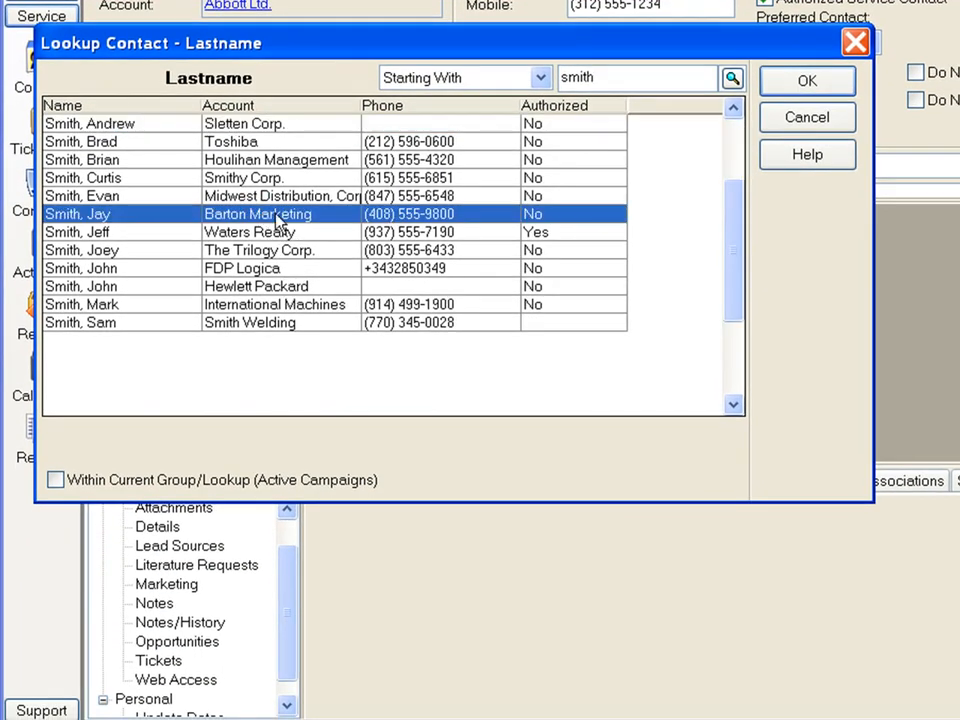
double_click(277, 215)
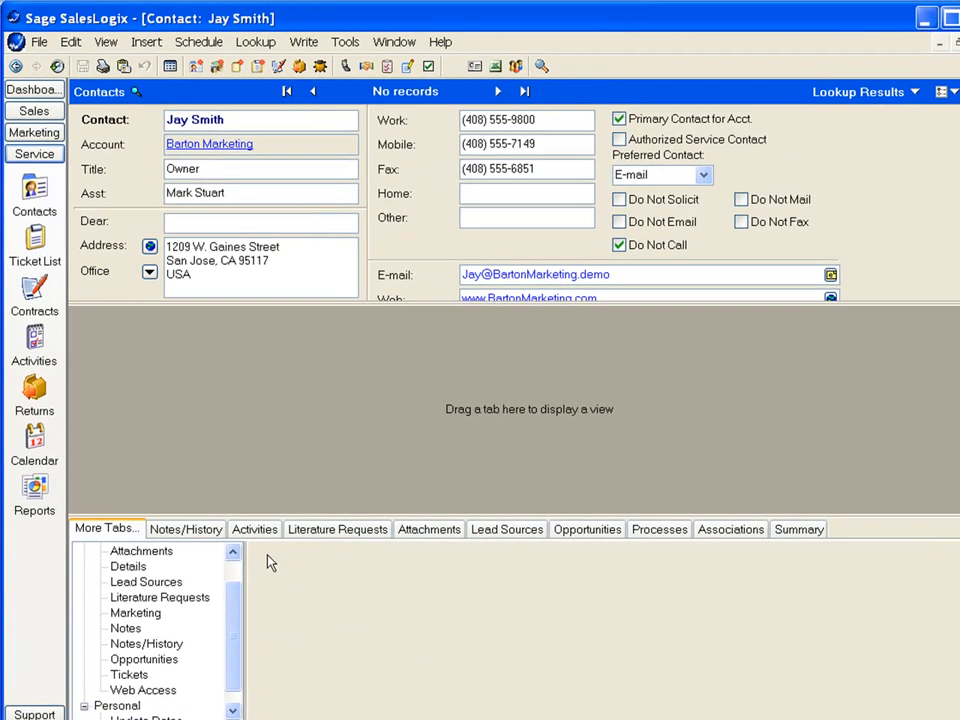
drag(313, 536, 380, 345)
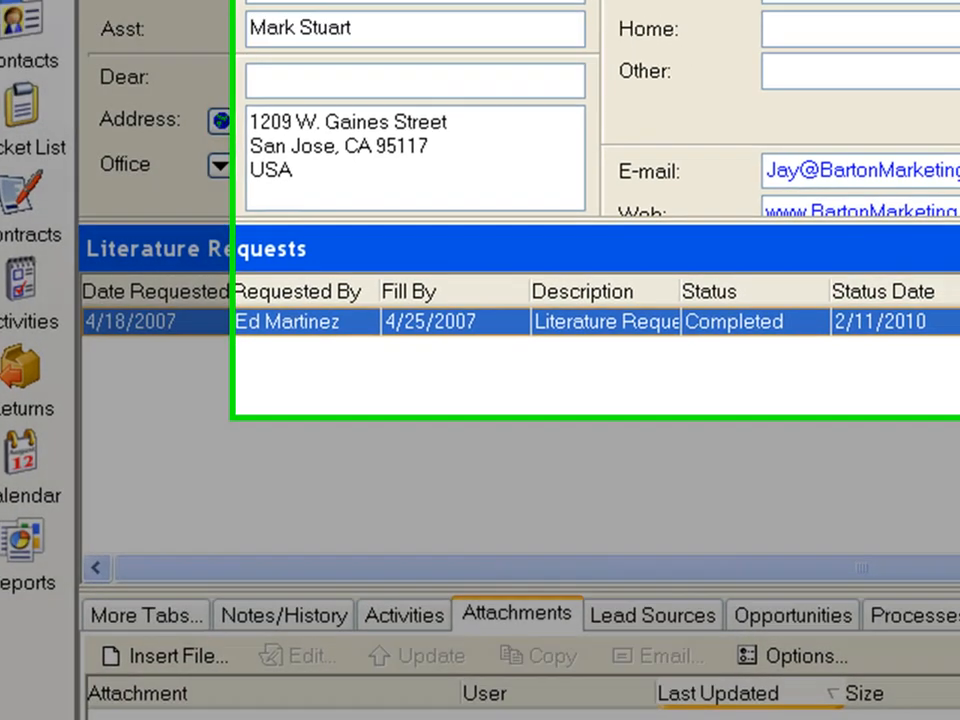
Return to the Literature Request Manager and mark the Bank of the Sun Company Information request as complete.
click(349, 43)
click(362, 193)
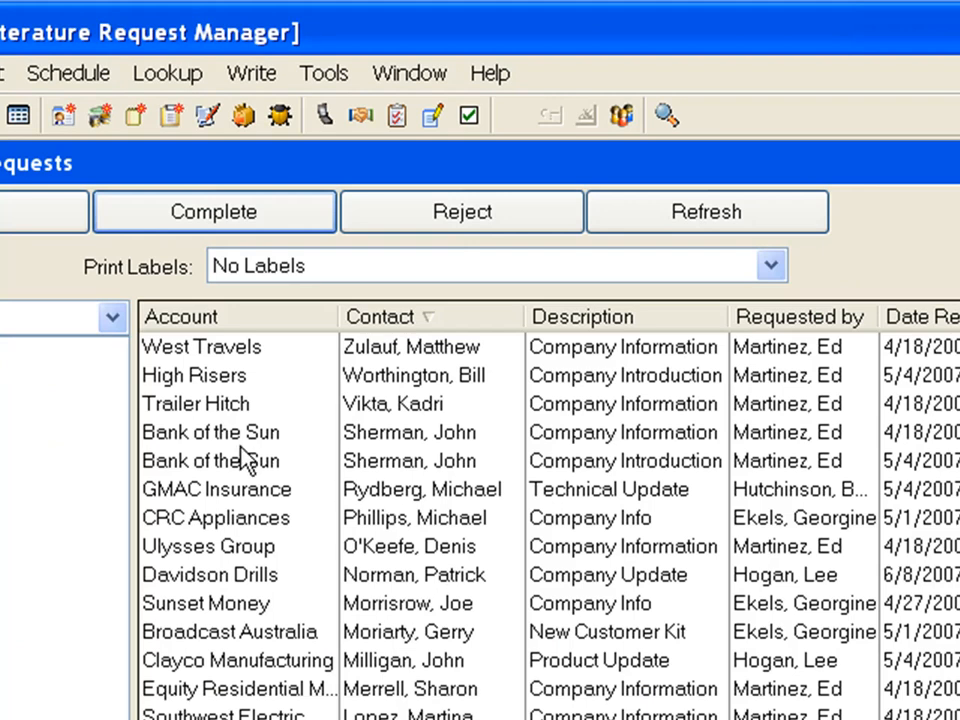
click(185, 432)
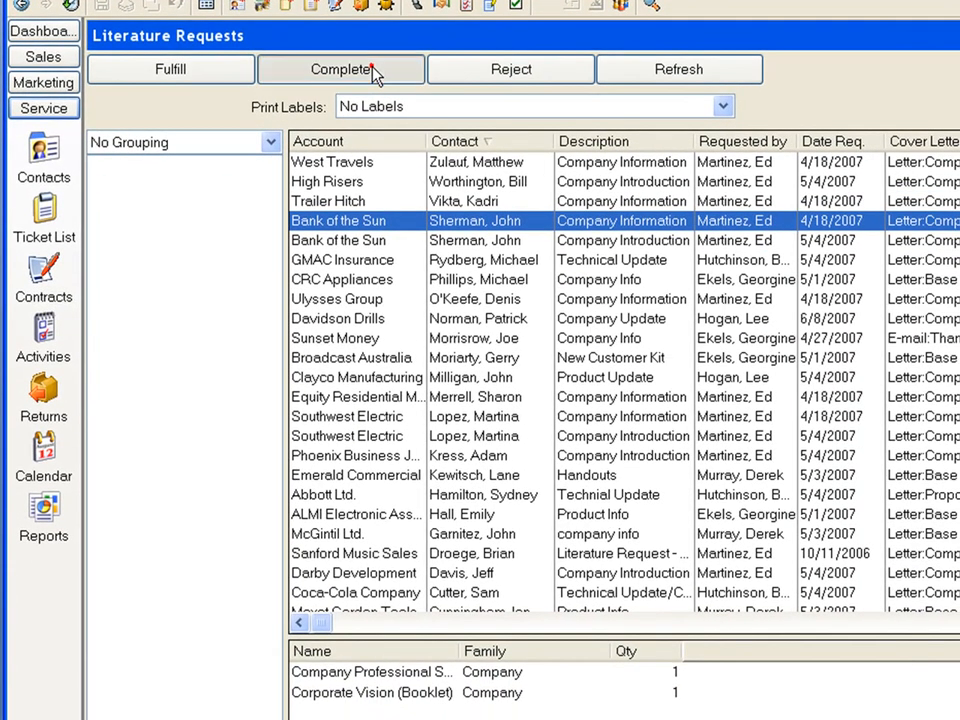
click(460, 181)
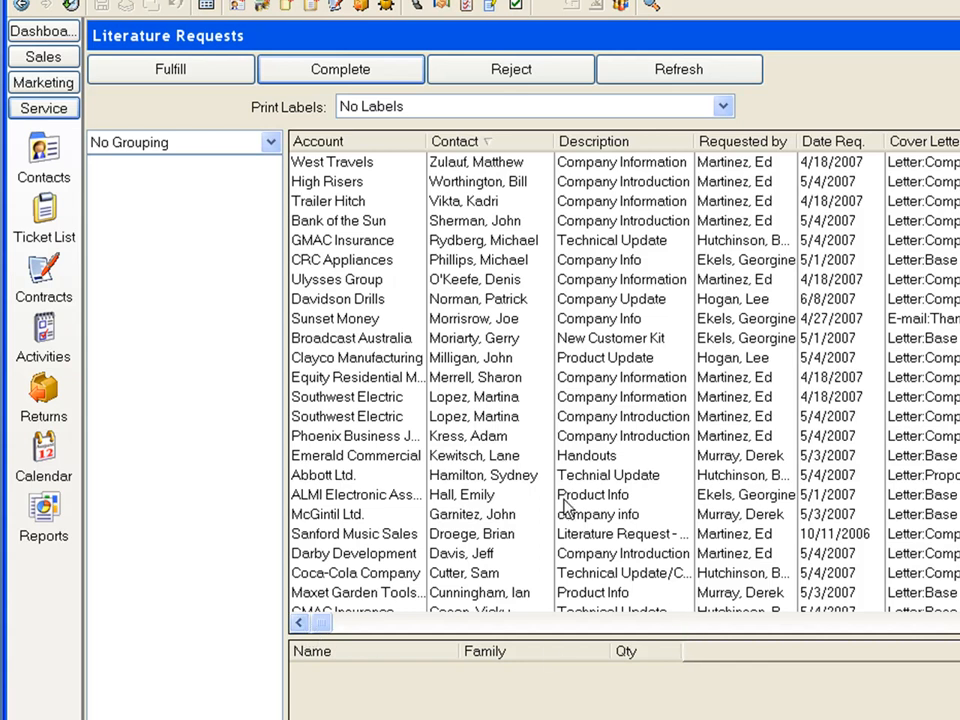
Open the contact records again.
click(45, 172)
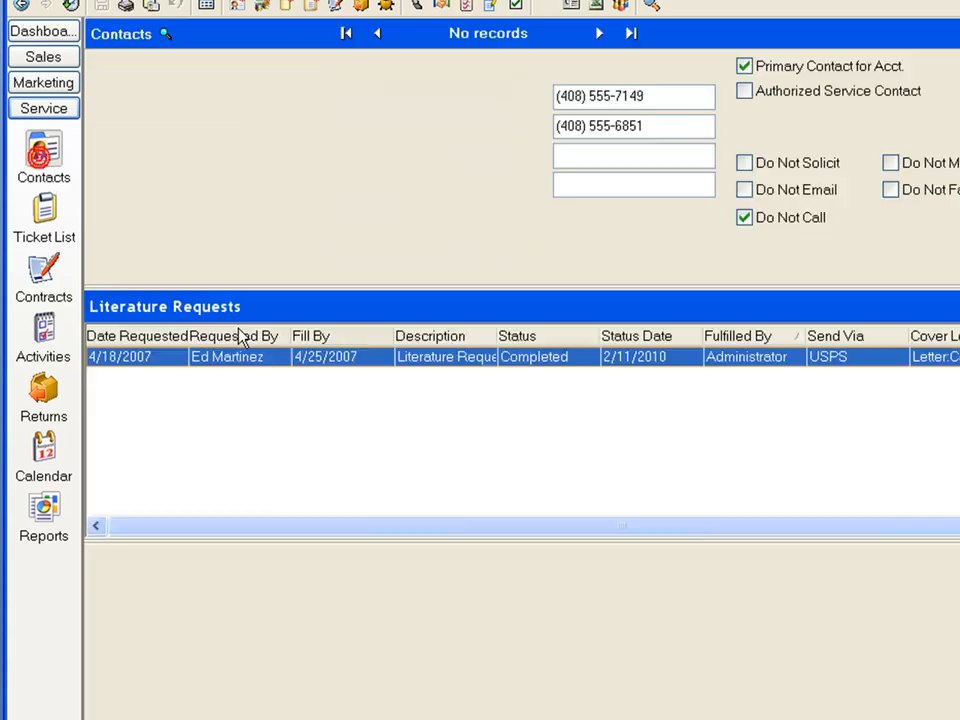